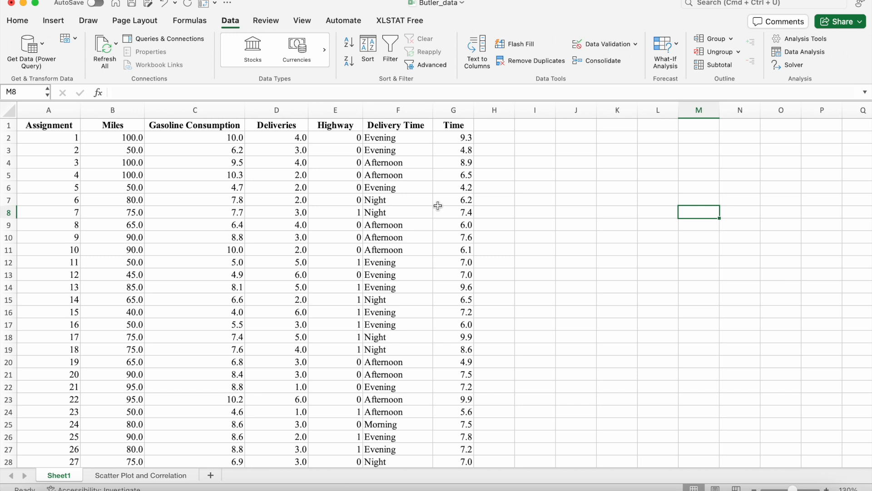
Copy the Miles column into column A of the Scatter Plot and Correlation sheet
click(132, 108)
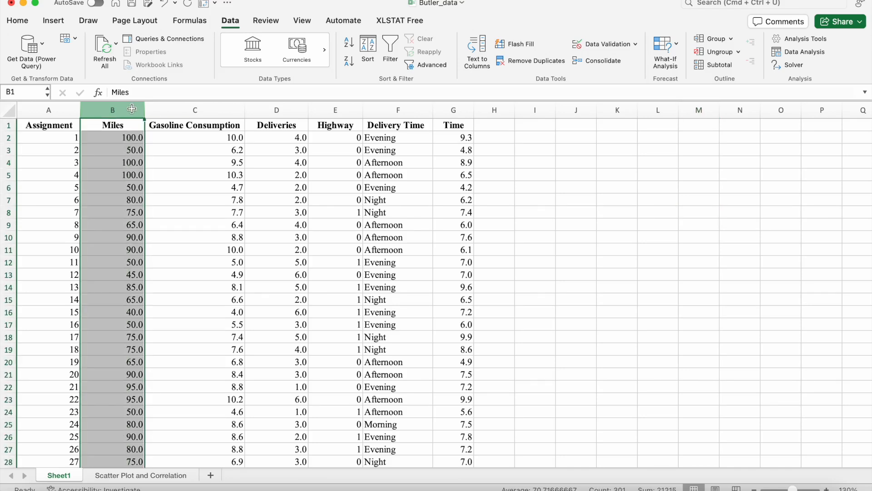
click(449, 109)
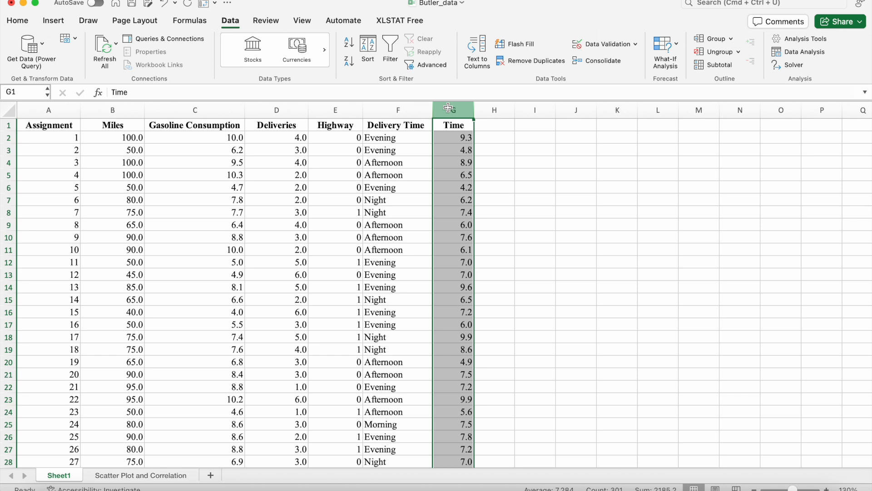
click(119, 109)
click(450, 110)
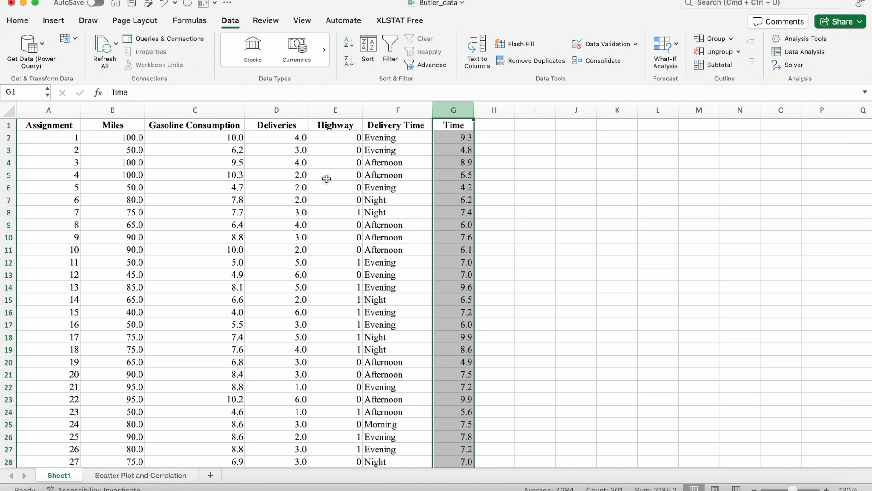
click(119, 111)
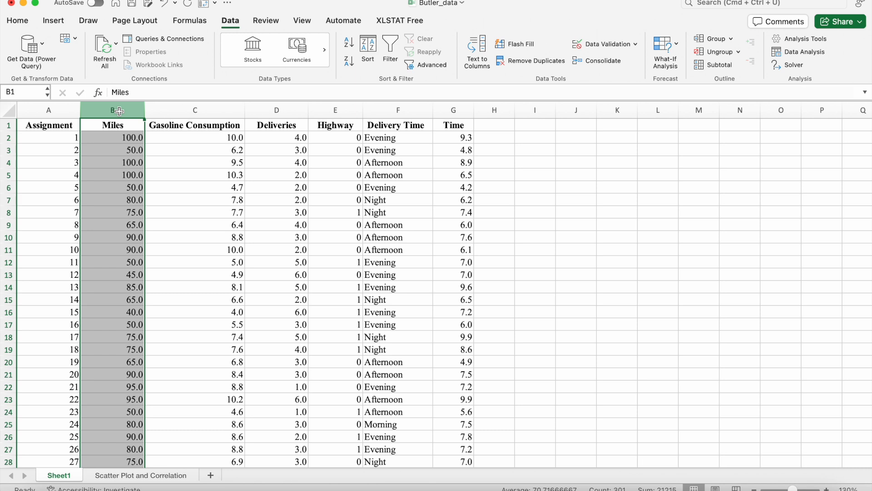
key(super+c)
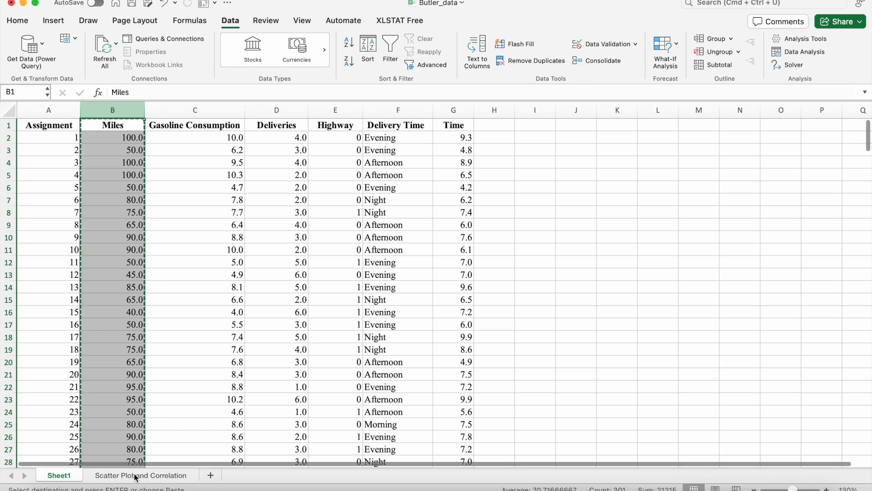
click(135, 475)
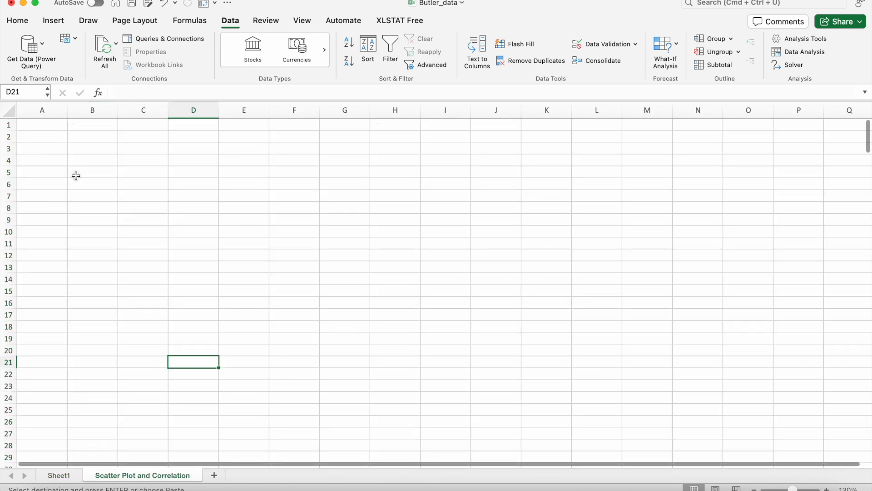
click(40, 111)
key(super+v)
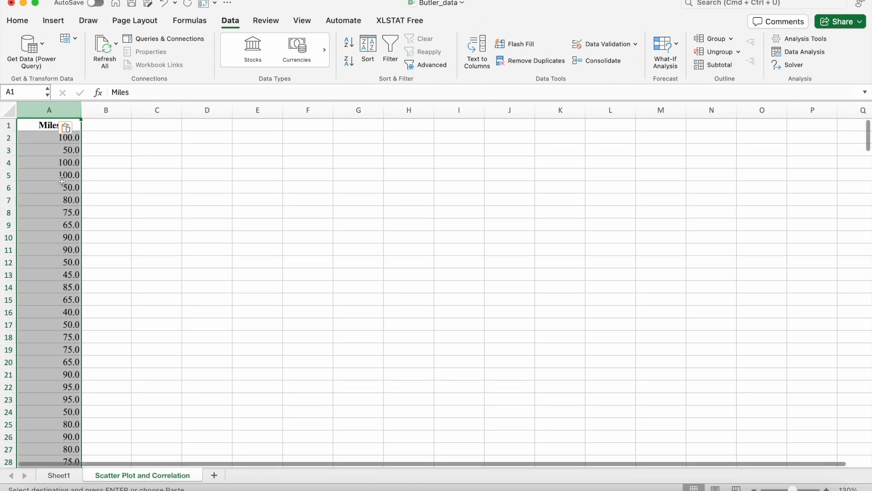
Copy the Time column into column B of the Scatter Plot and Correlation sheet
click(63, 475)
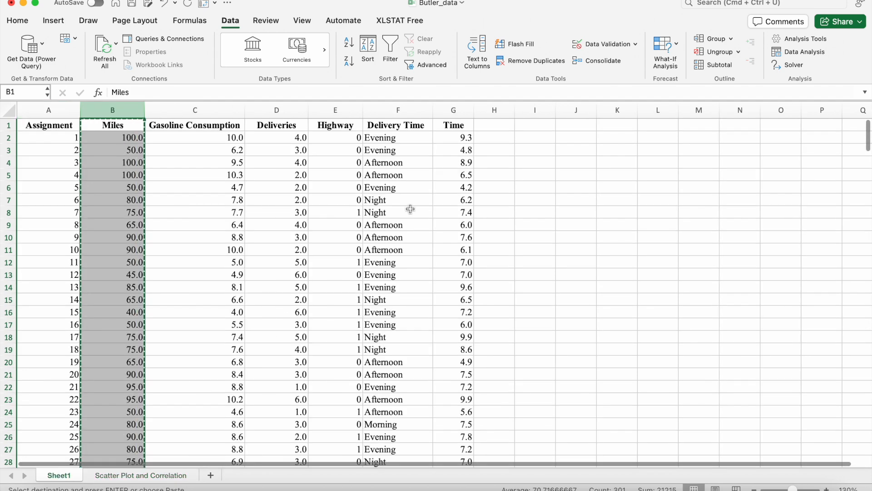
click(451, 115)
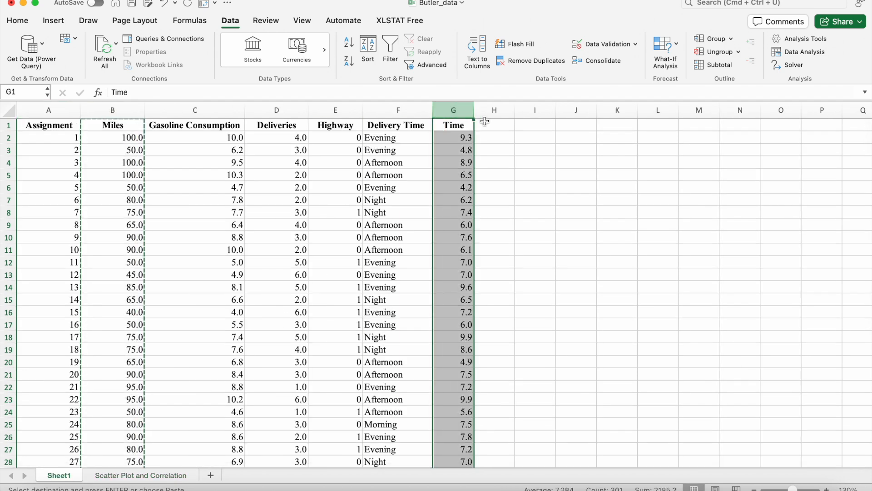
key(super+c)
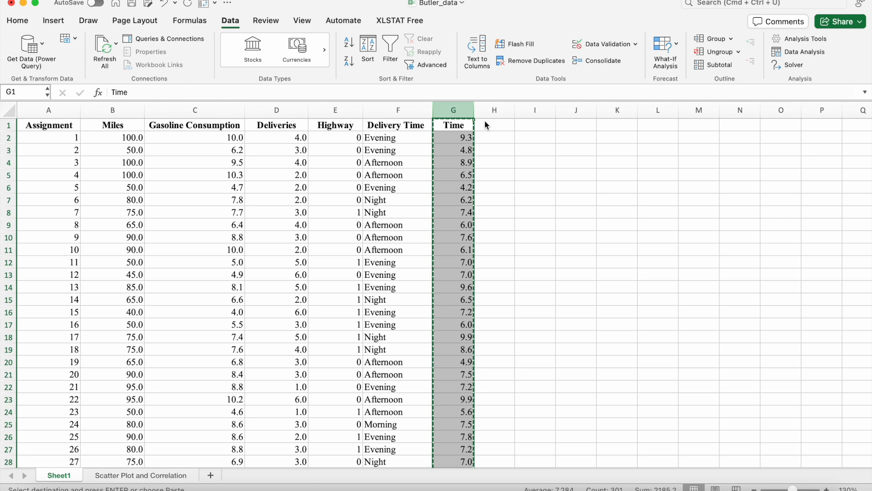
click(147, 476)
click(101, 110)
key(super+v)
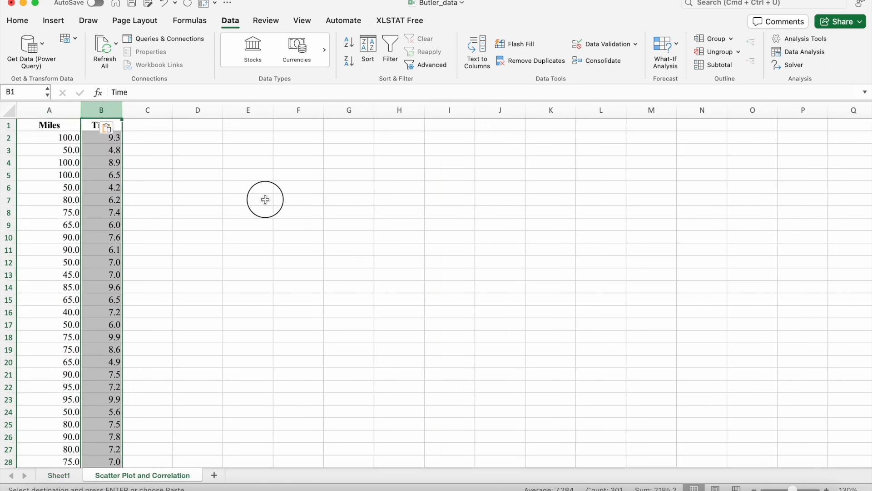
Widen column B so its Time header fits
click(265, 199)
click(176, 158)
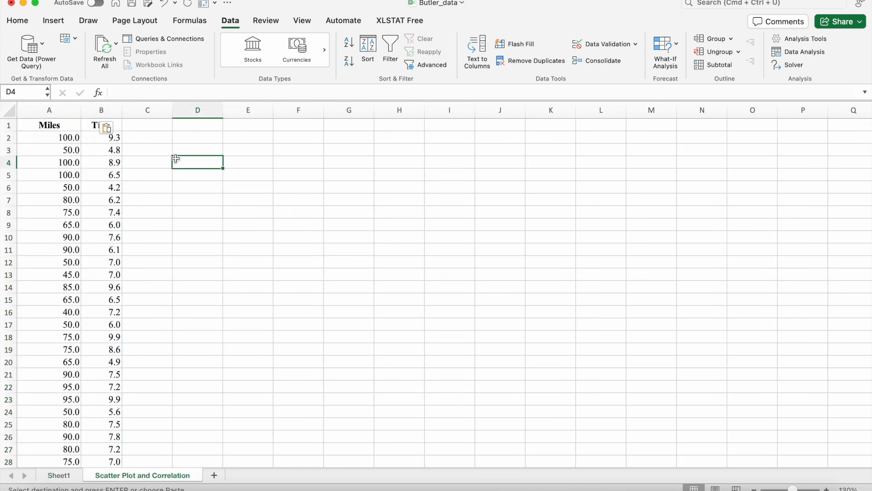
click(52, 121)
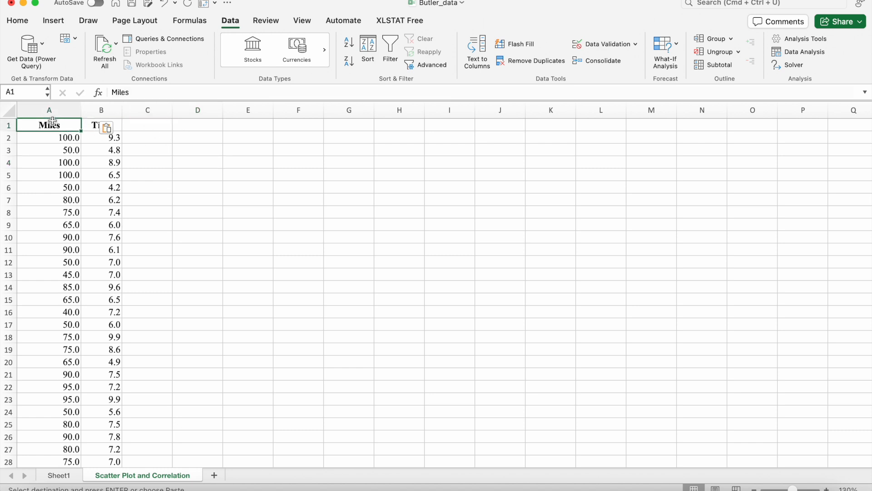
click(52, 112)
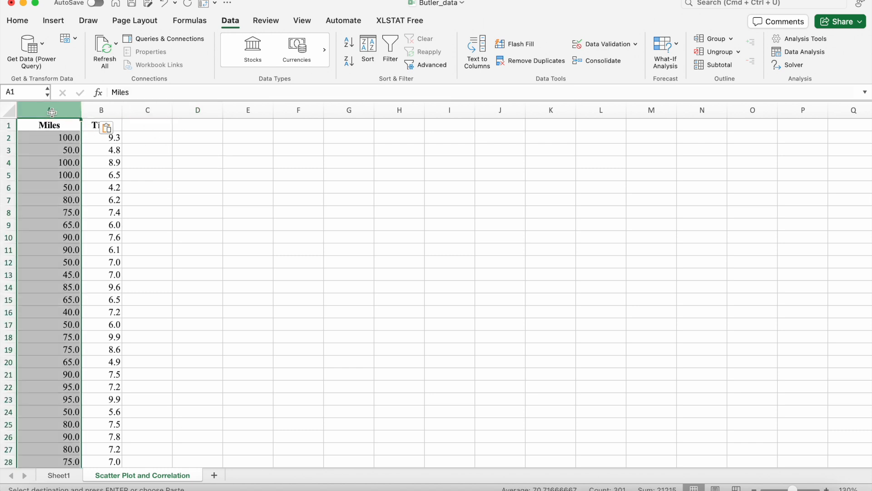
click(101, 110)
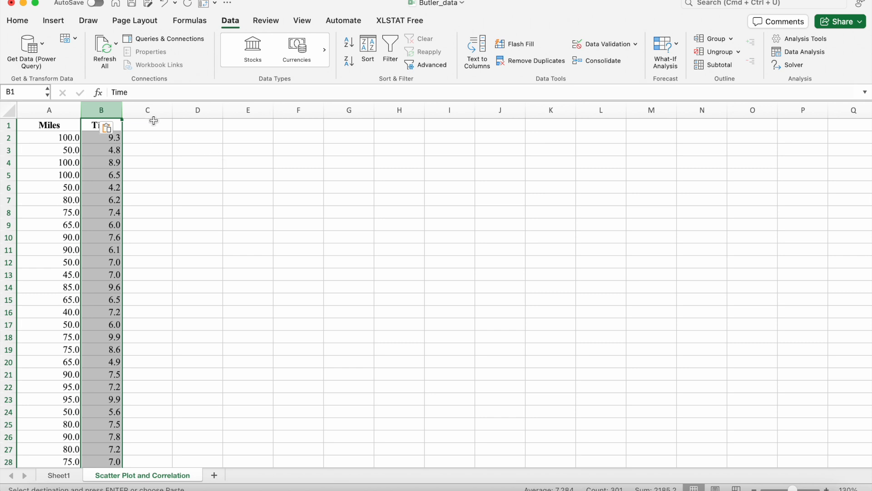
drag(122, 110, 131, 107)
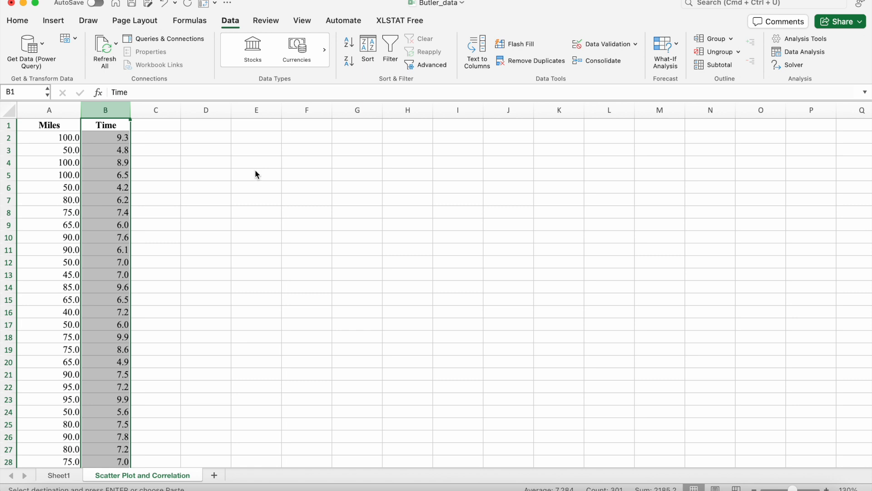
Insert the recommended Scatter chart of the Miles and Time columns and place it beside the data
click(35, 111)
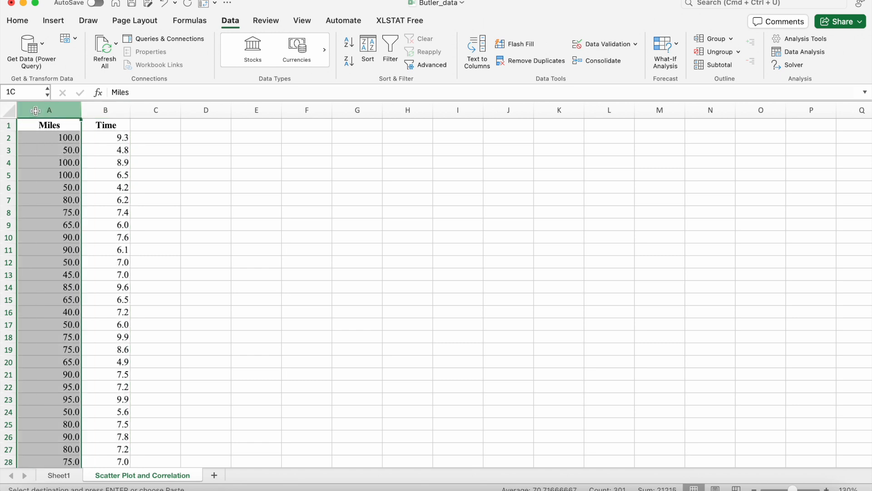
click(119, 109)
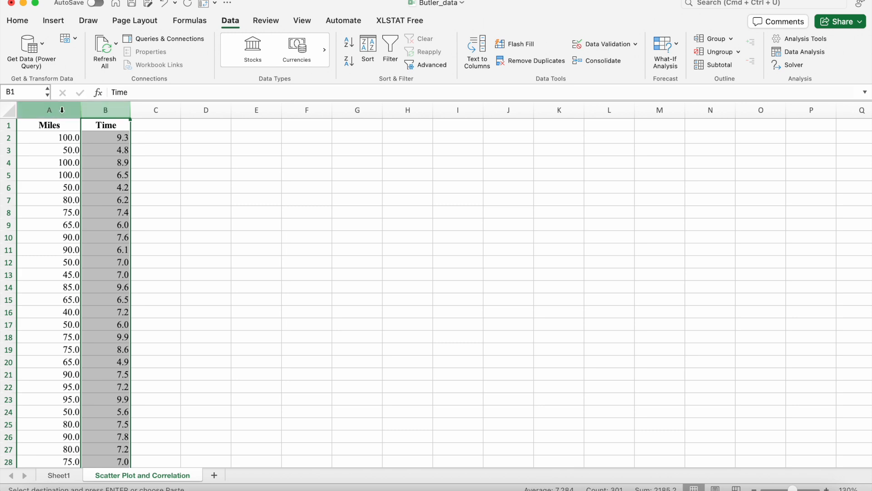
click(179, 145)
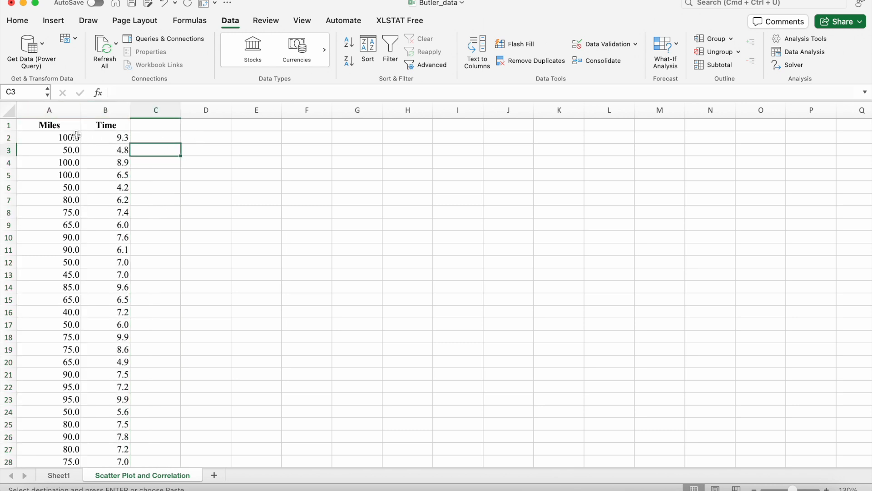
drag(56, 114, 90, 109)
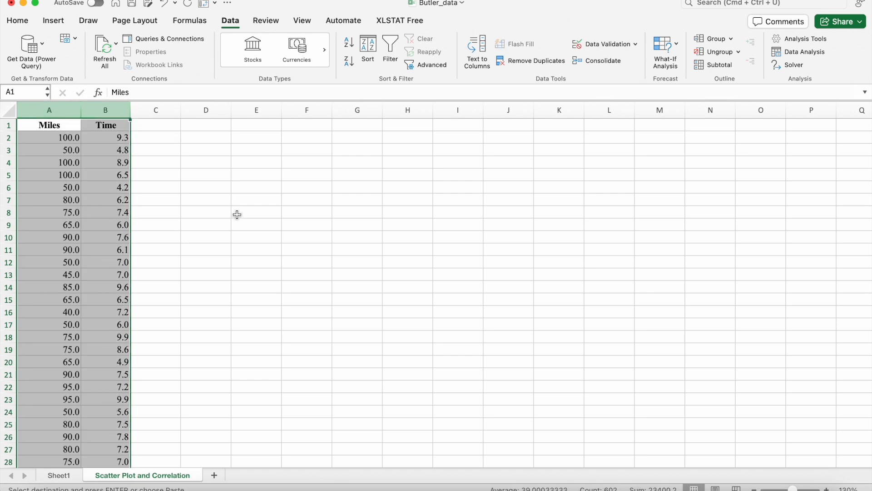
click(55, 21)
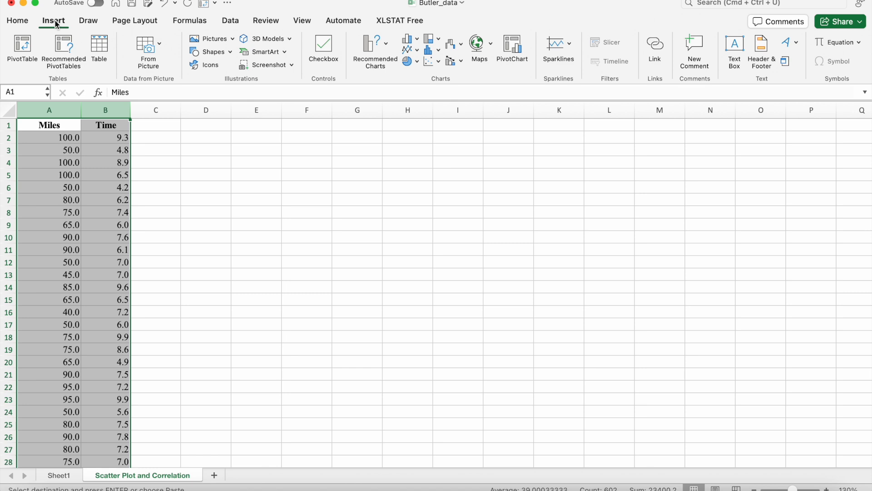
click(383, 49)
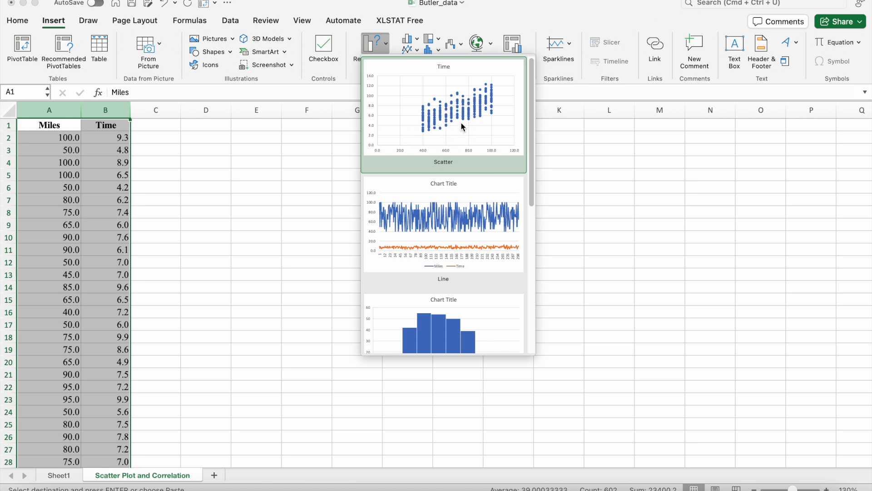
click(460, 122)
drag(389, 224, 298, 151)
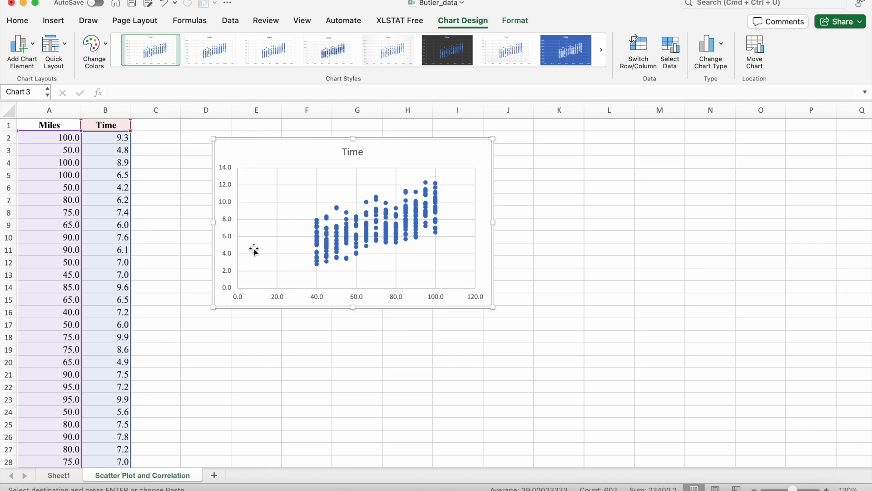
Add primary horizontal and primary vertical axis titles to the chart
click(27, 46)
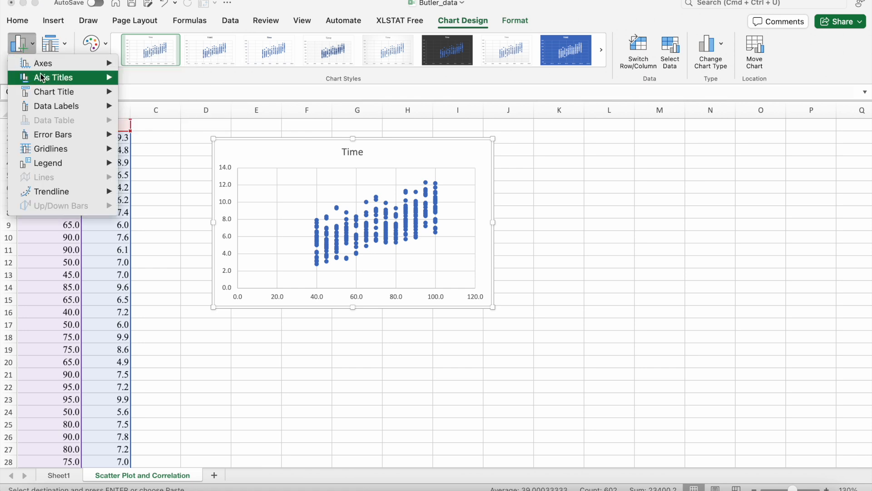
mouse_move(43, 80)
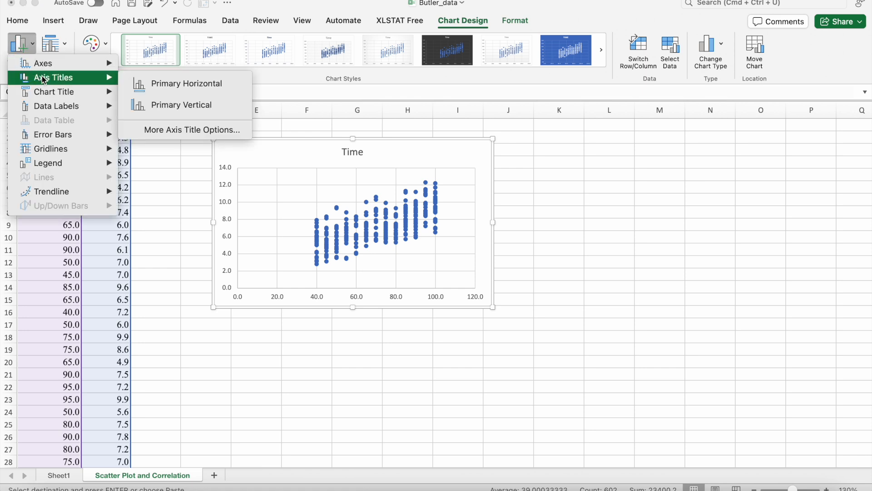
click(157, 85)
click(20, 44)
mouse_move(33, 80)
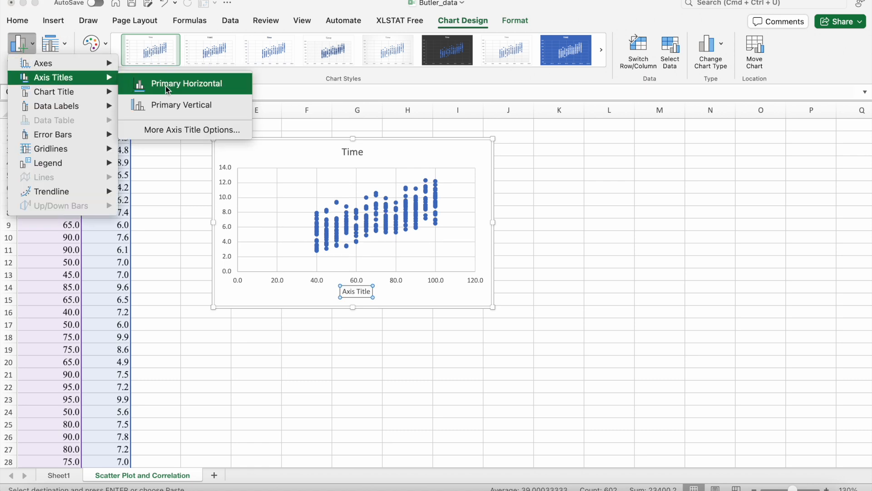
click(187, 105)
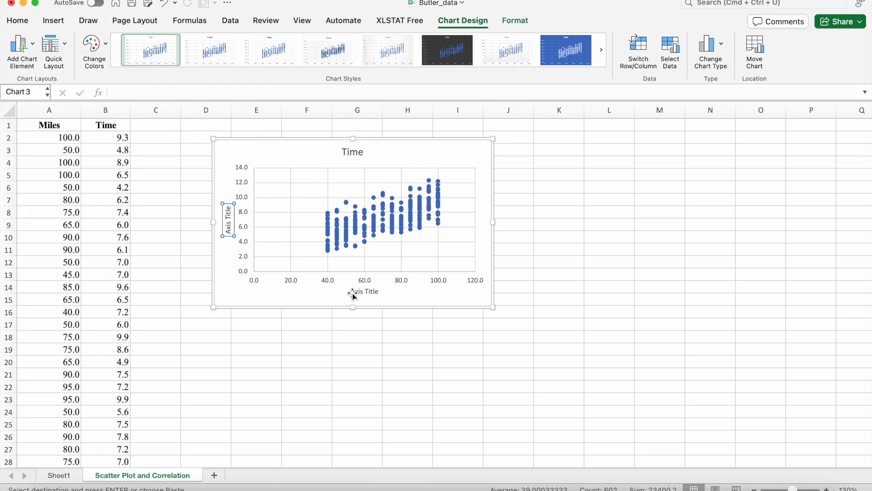
Set the horizontal axis title to Miles
click(366, 295)
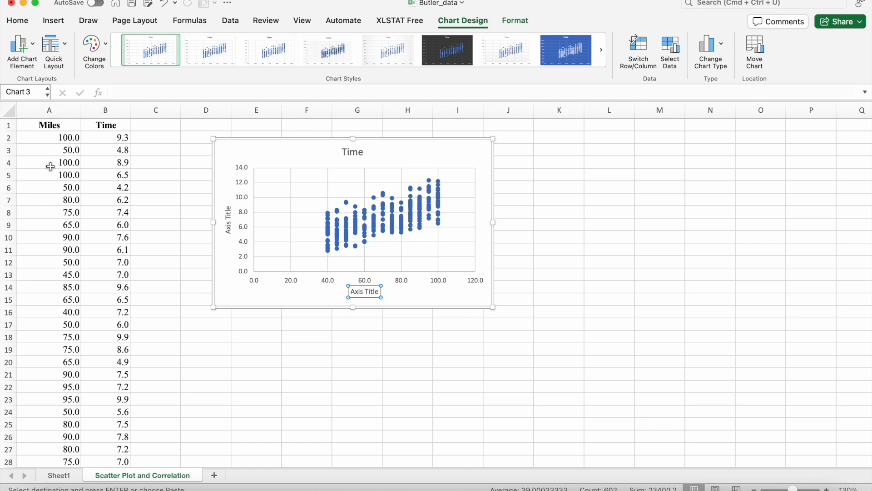
text(Miles)
triple_click(358, 290)
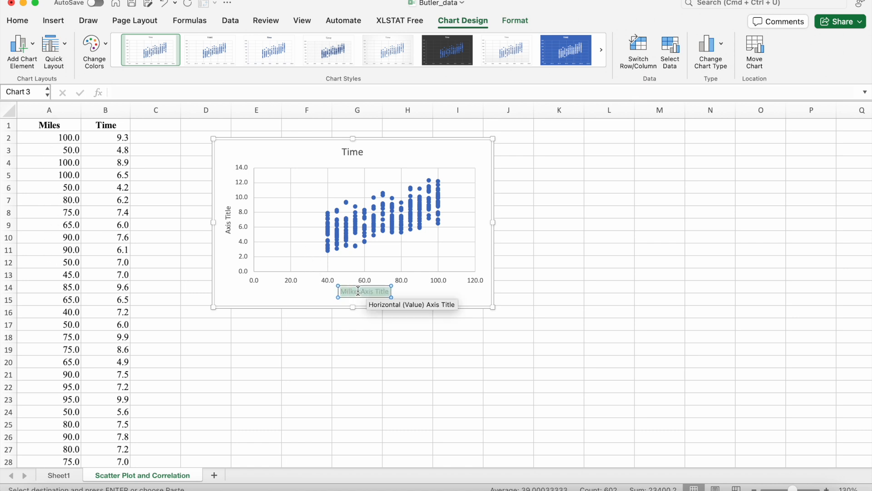
text(Miles)
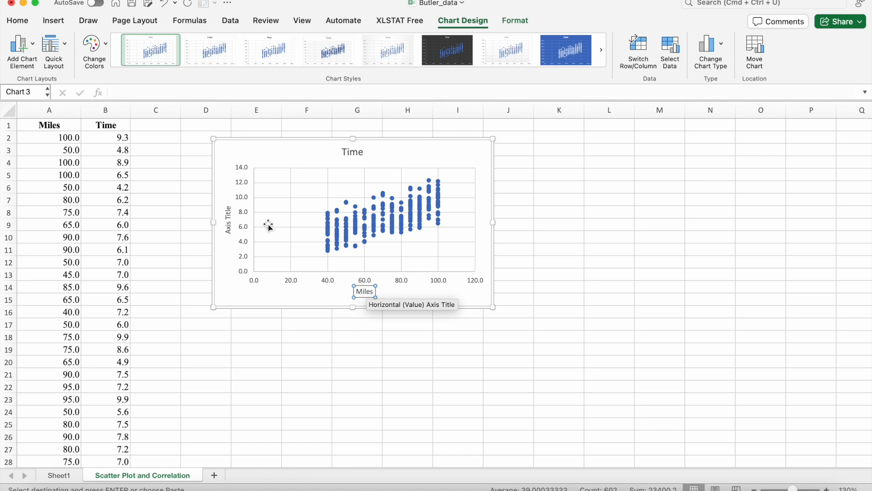
Set the vertical axis title to Time (Hours)
click(228, 223)
triple_click(229, 224)
text(Time (Hours))
Rename the chart title to Time taken for miles driven
click(344, 152)
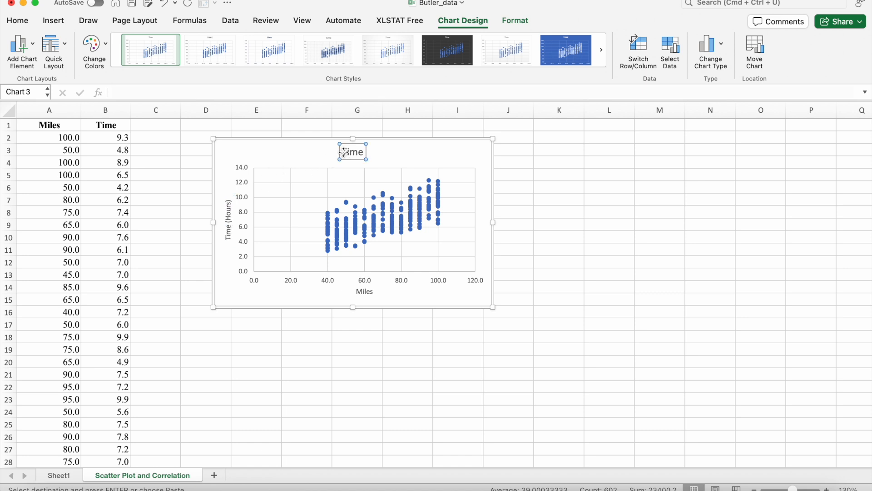
triple_click(358, 154)
text(Time)
text(taken for miles driven)
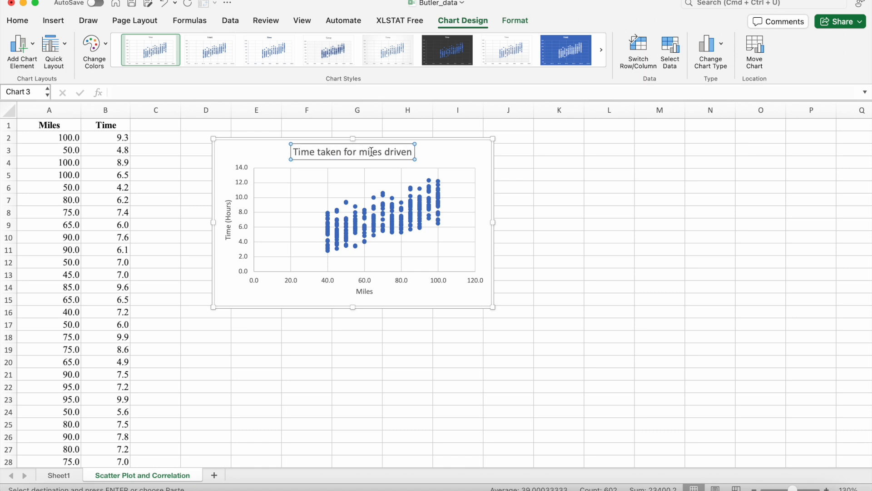
Set the horizontal axis's minimum bound to 30 in the axis formatting options
click(460, 158)
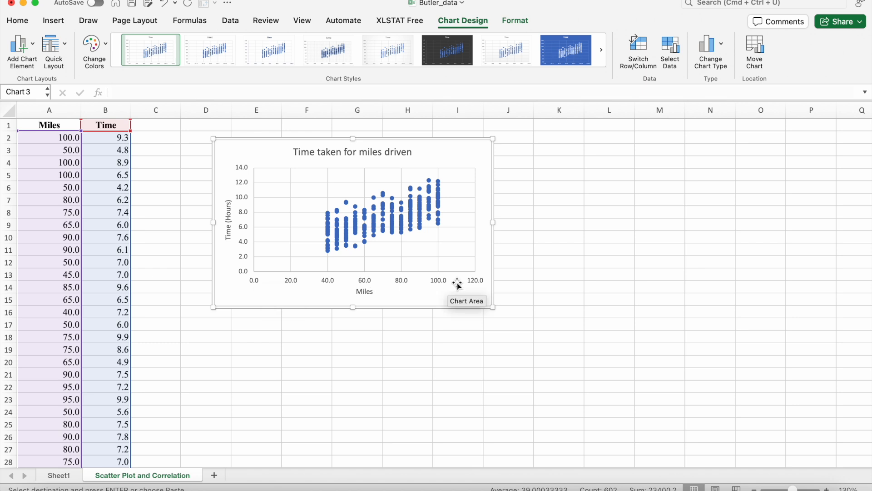
click(290, 286)
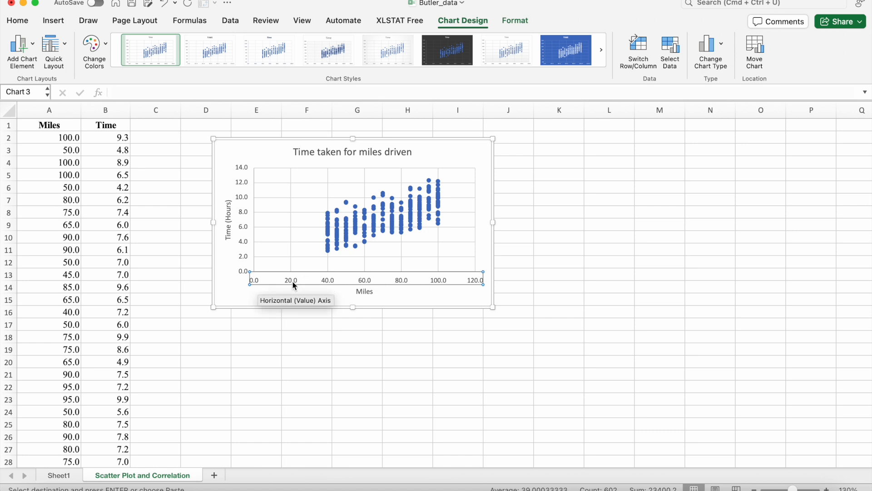
double_click(287, 280)
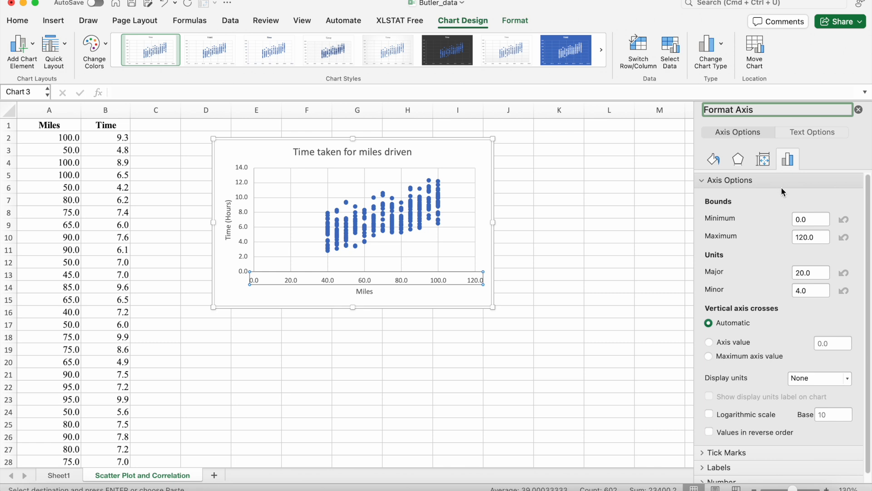
click(809, 134)
click(771, 135)
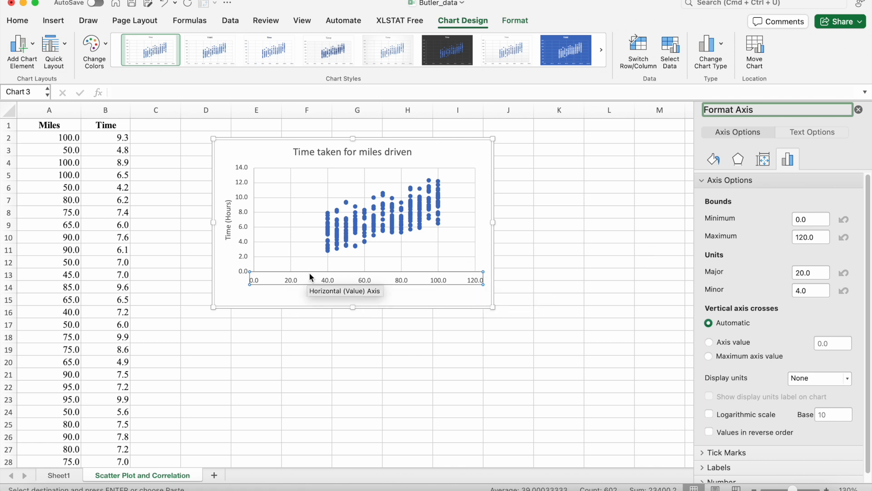
double_click(800, 220)
text(30)
key(Return)
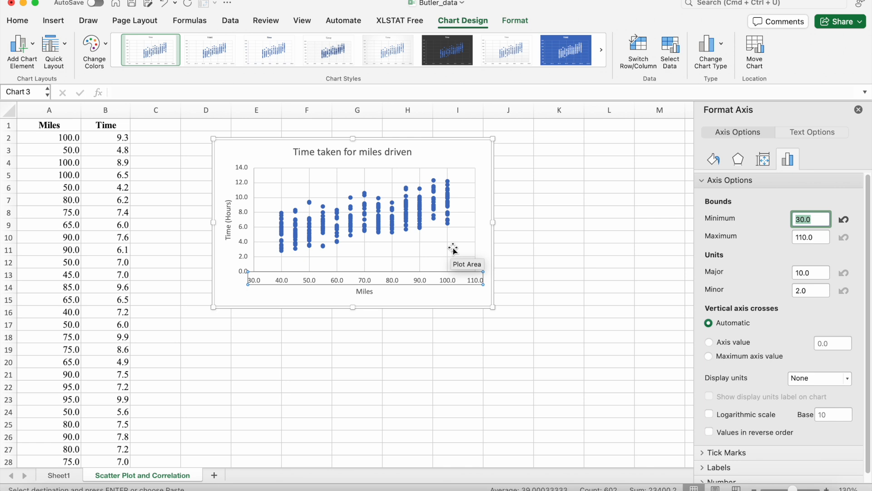
Open the Correlation analysis tool and set its input range to $A$1:$B$301 with labels in the first row
click(137, 234)
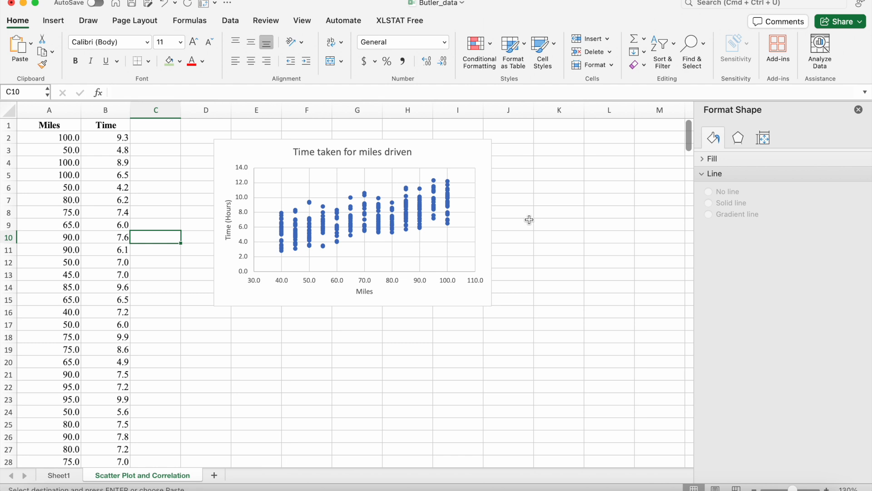
click(229, 23)
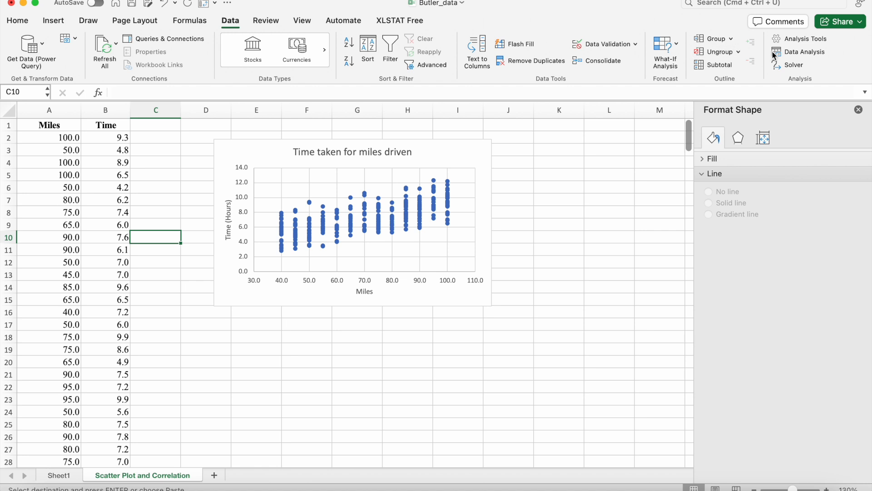
click(808, 52)
drag(518, 146, 541, 117)
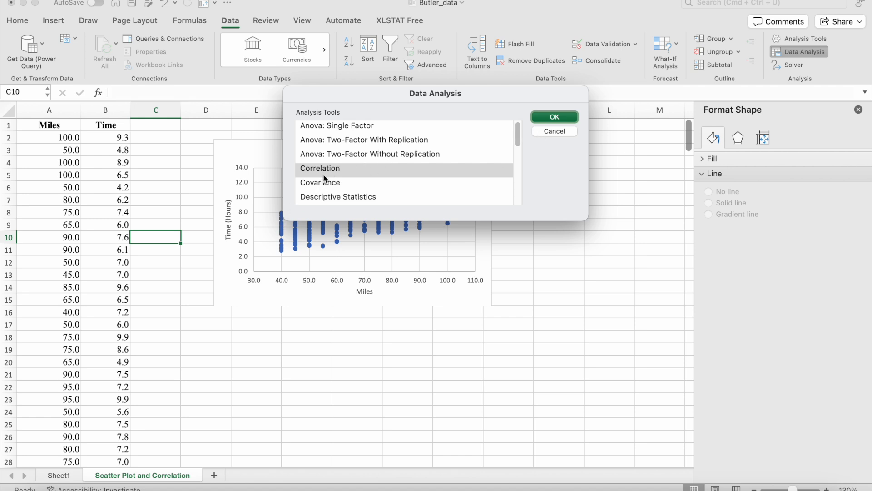
click(554, 117)
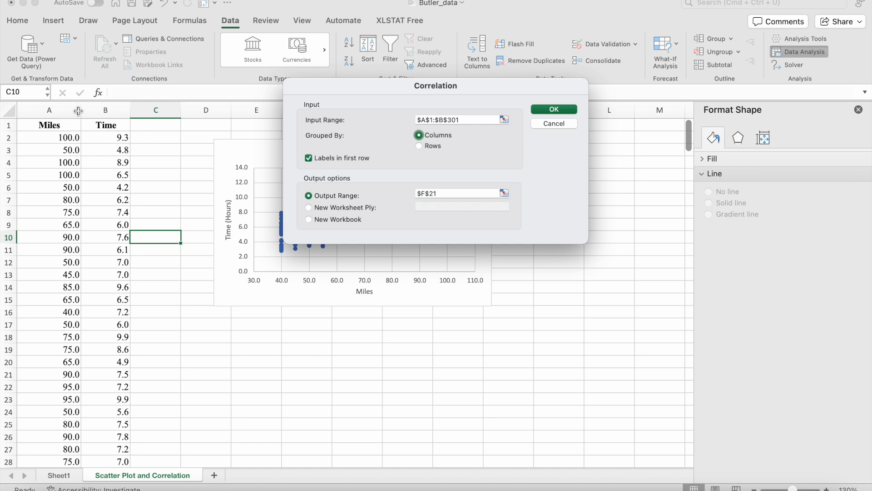
drag(462, 119, 382, 114)
key(BackSpace)
click(44, 123)
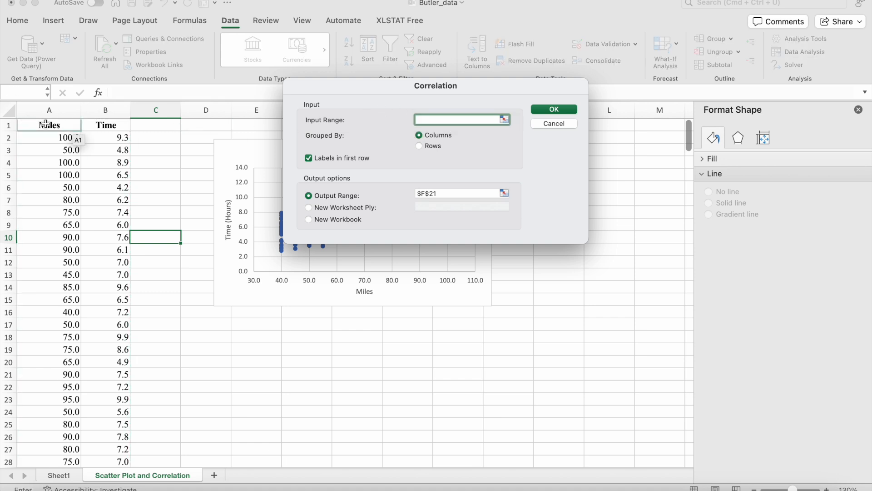
drag(45, 123, 101, 127)
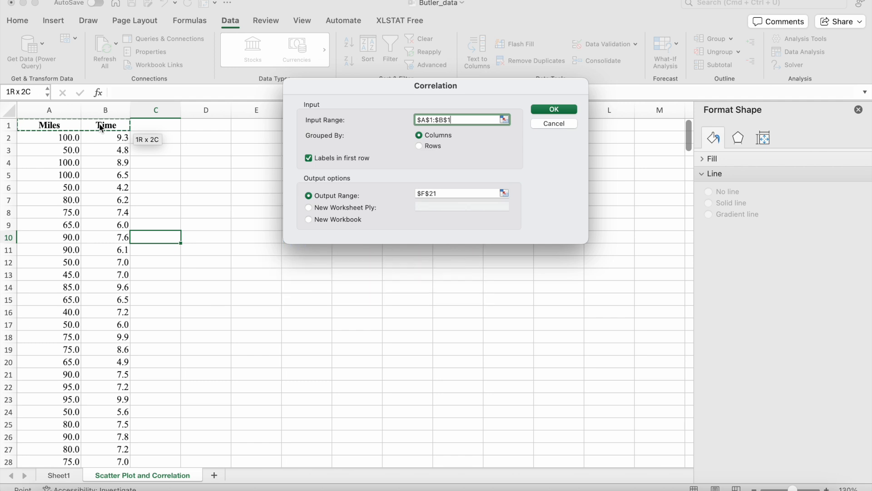
key(super+shift+Down)
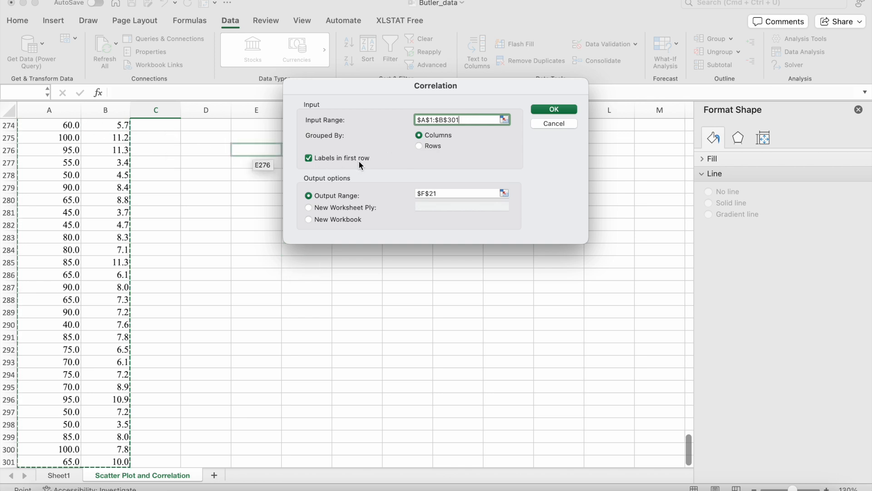
click(325, 160)
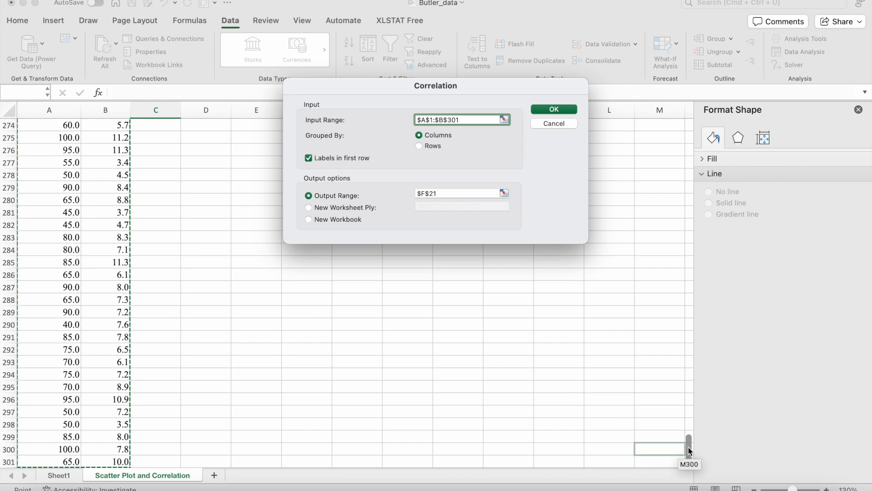
Set the correlation output range to $E$18 and run the analysis to produce the correlation table
drag(689, 451, 677, 94)
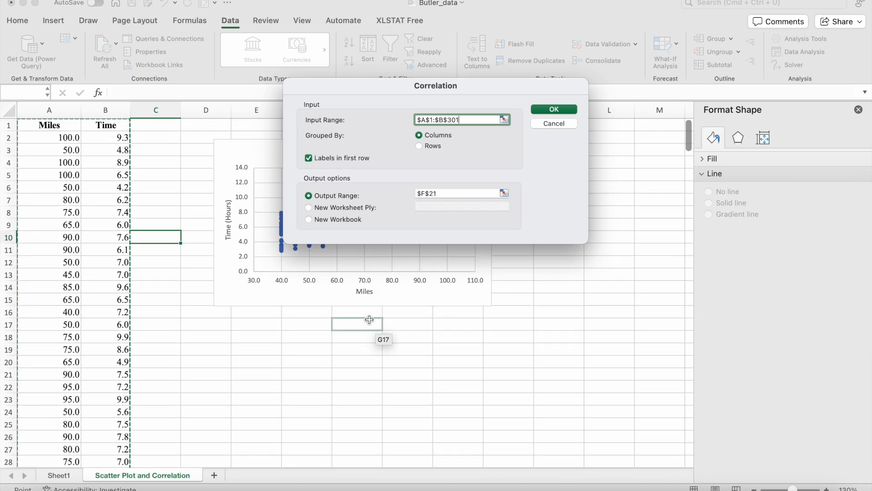
click(448, 190)
double_click(448, 190)
key(BackSpace)
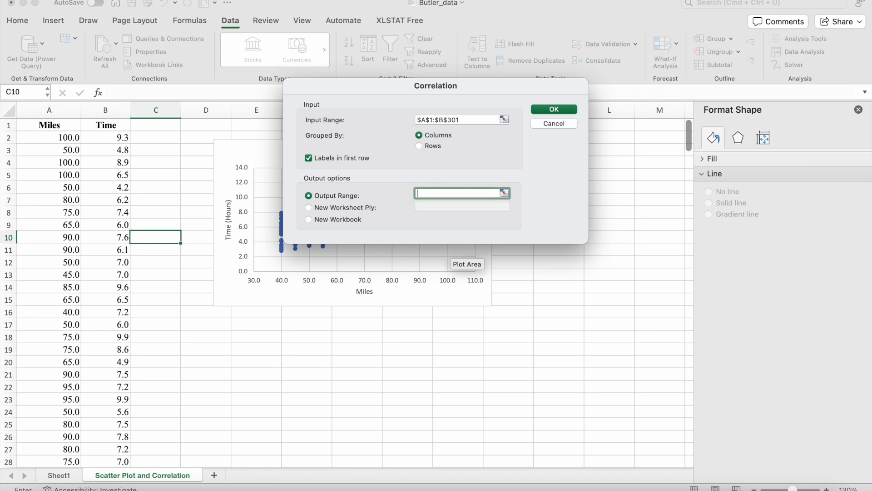
click(251, 339)
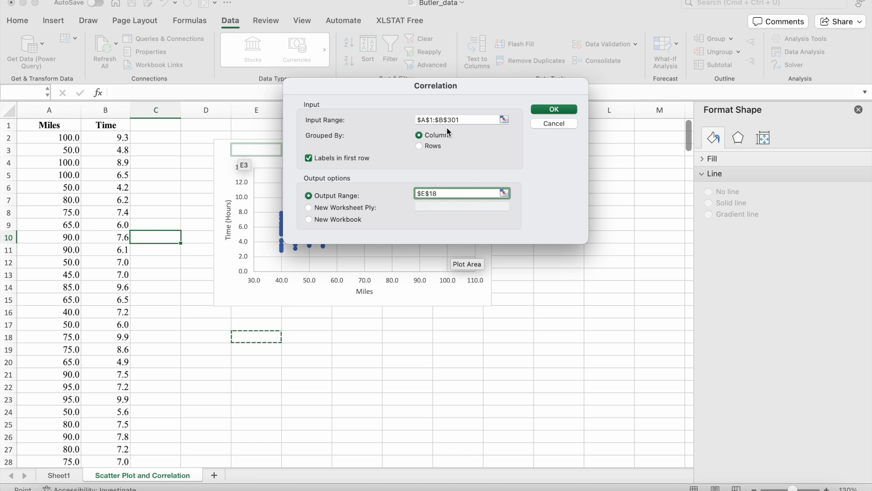
click(551, 110)
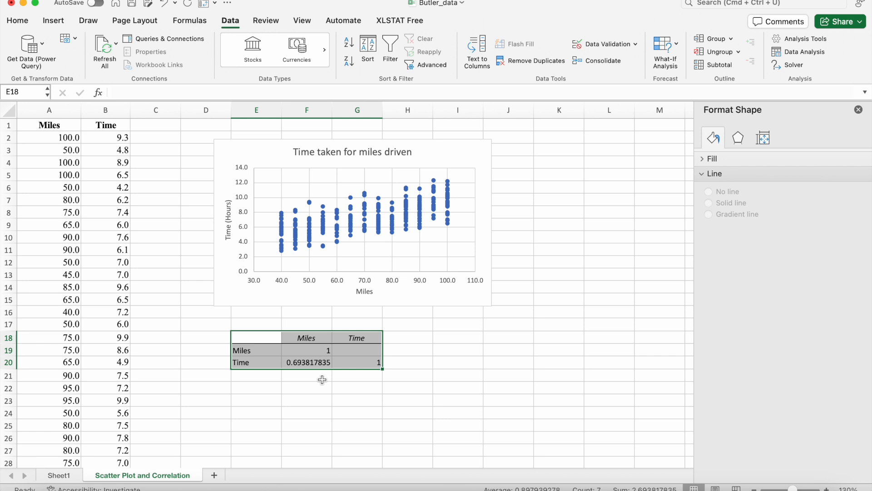
click(307, 337)
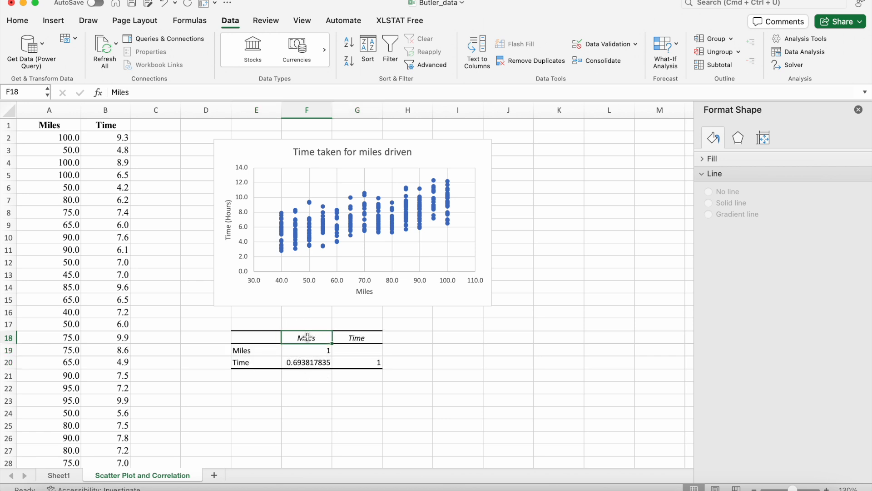
click(253, 363)
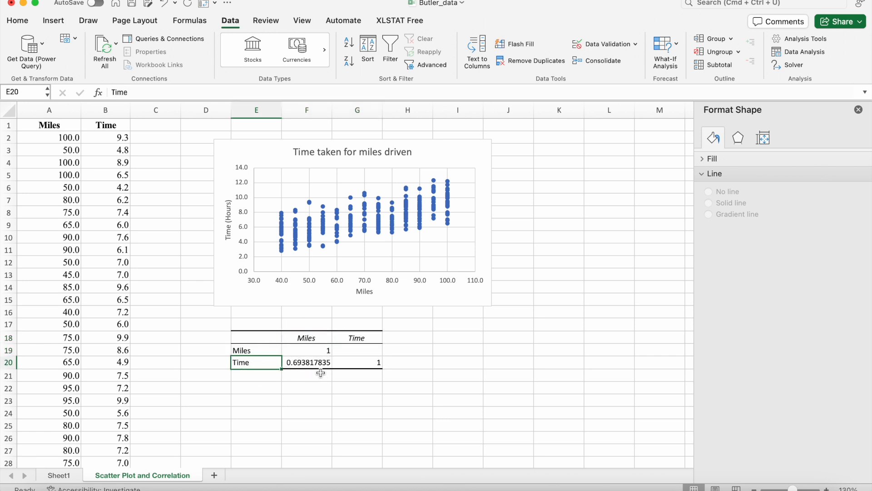